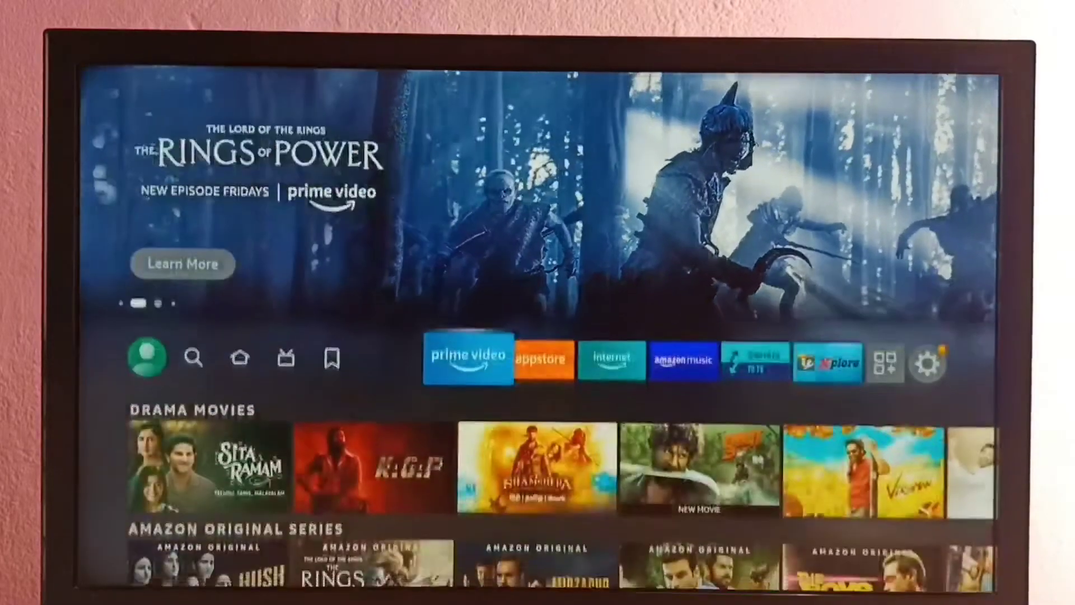
Step: Go from the home screen through the Settings gear to the Network tile
{"action": "key", "text": "Right"}
{"action": "key", "text": "Right"}
{"action": "key", "text": "Right"}
{"action": "key", "text": "Right"}
{"action": "key", "text": "Right"}
{"action": "key", "text": "Right"}
{"action": "key", "text": "Right"}
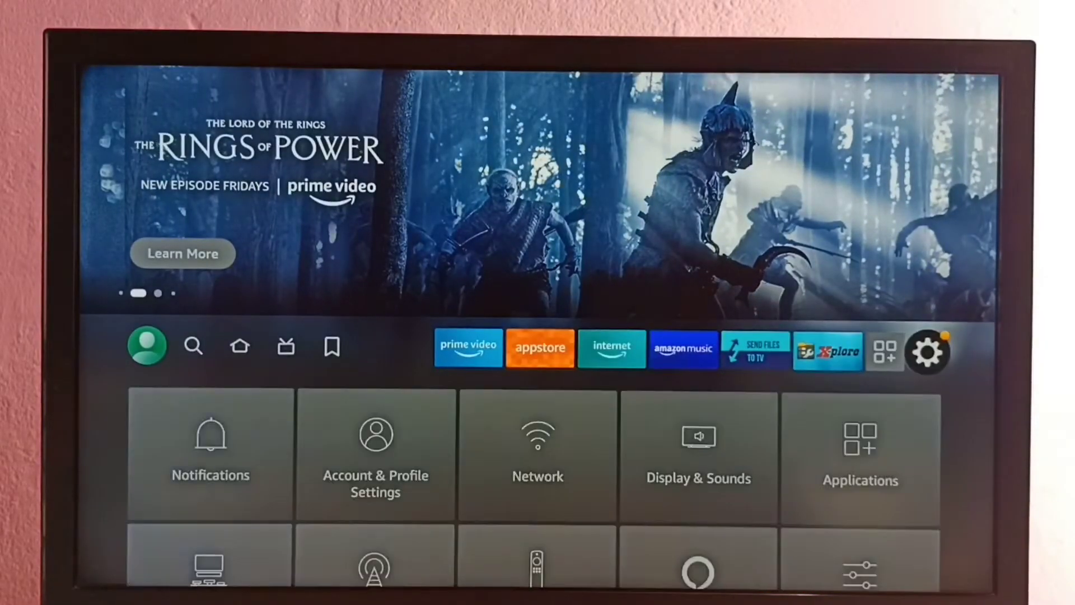
{"action": "key", "text": "Down"}
{"action": "key", "text": "Right"}
{"action": "key", "text": "Right"}
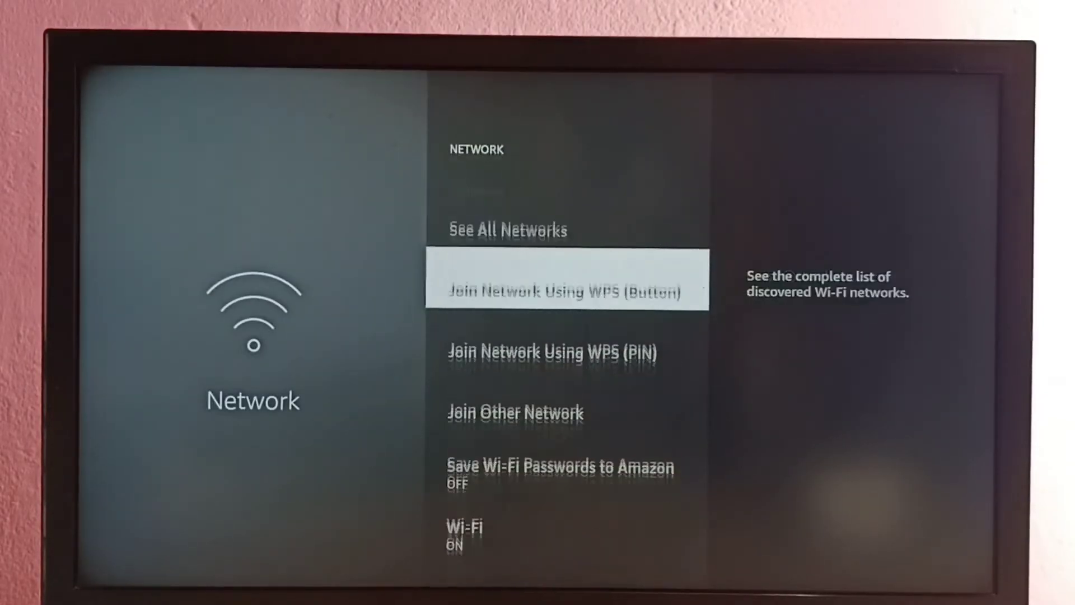
{"action": "key", "text": "Down"}
{"action": "key", "text": "Down"}
{"action": "key", "text": "Down"}
{"action": "key", "text": "Down"}
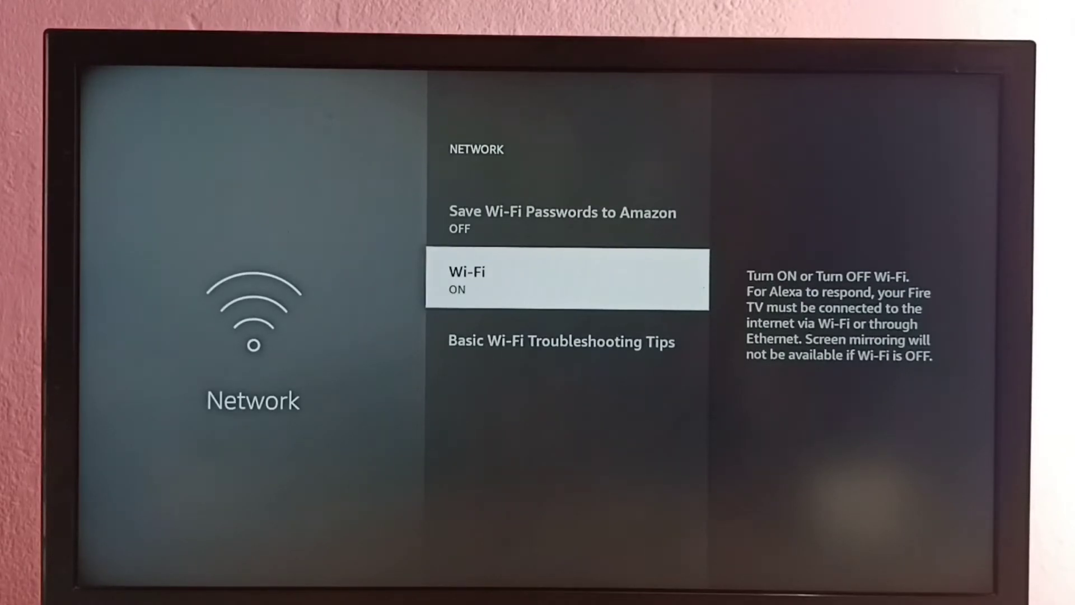
Step: Switch Wi-Fi off and confirm the 'Turn Wi-Fi Off' warning
{"action": "key", "text": "Return"}
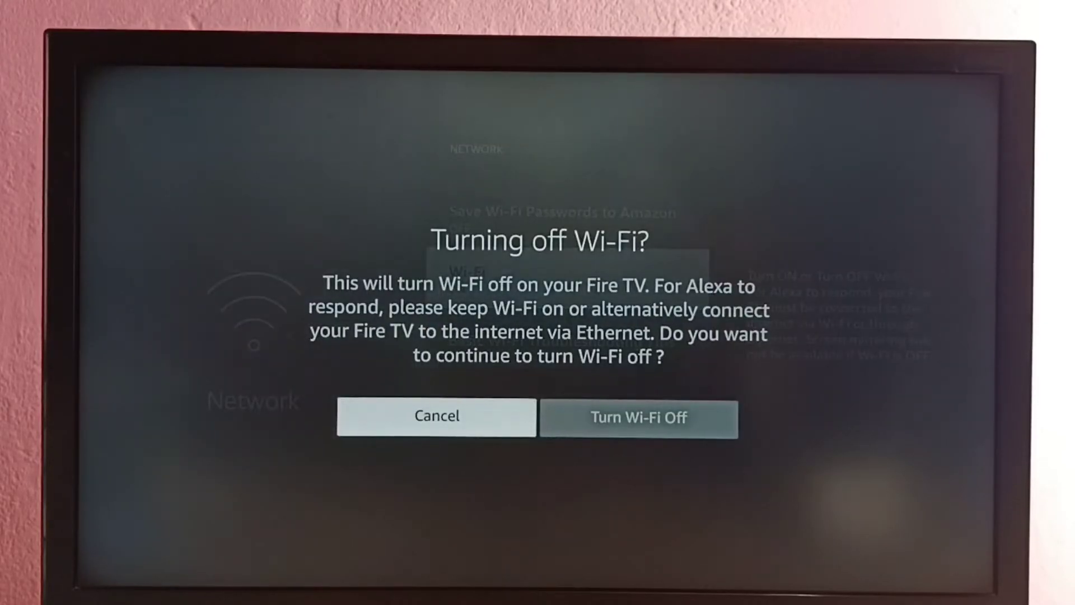
{"action": "key", "text": "Right"}
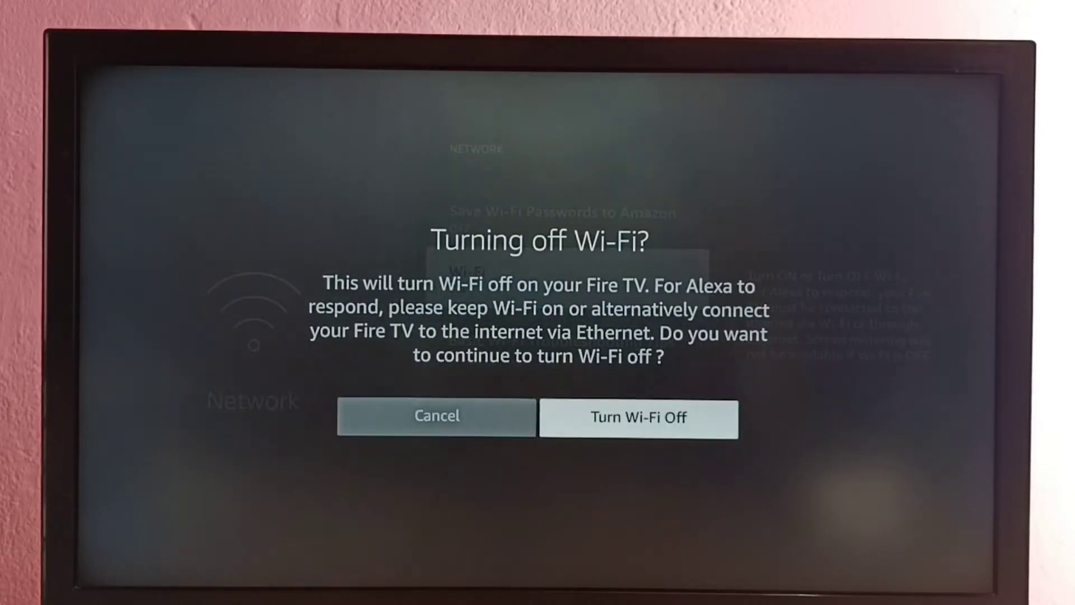
{"action": "key", "text": "Return"}
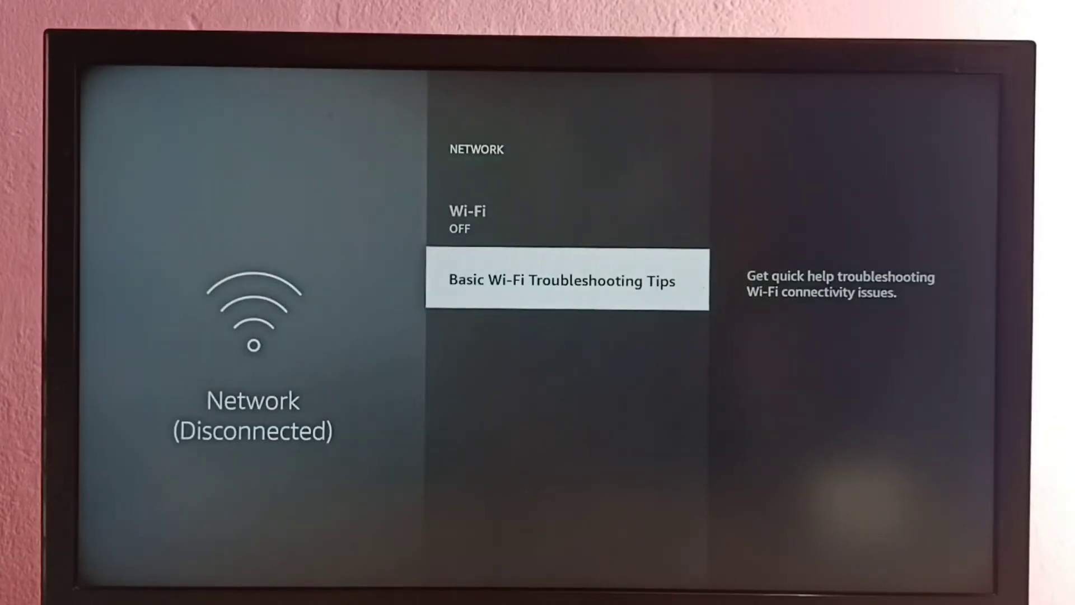
Step: Go back to the home screen showing the 'Home is Currently Unavailable' error
{"action": "key", "text": "Up"}
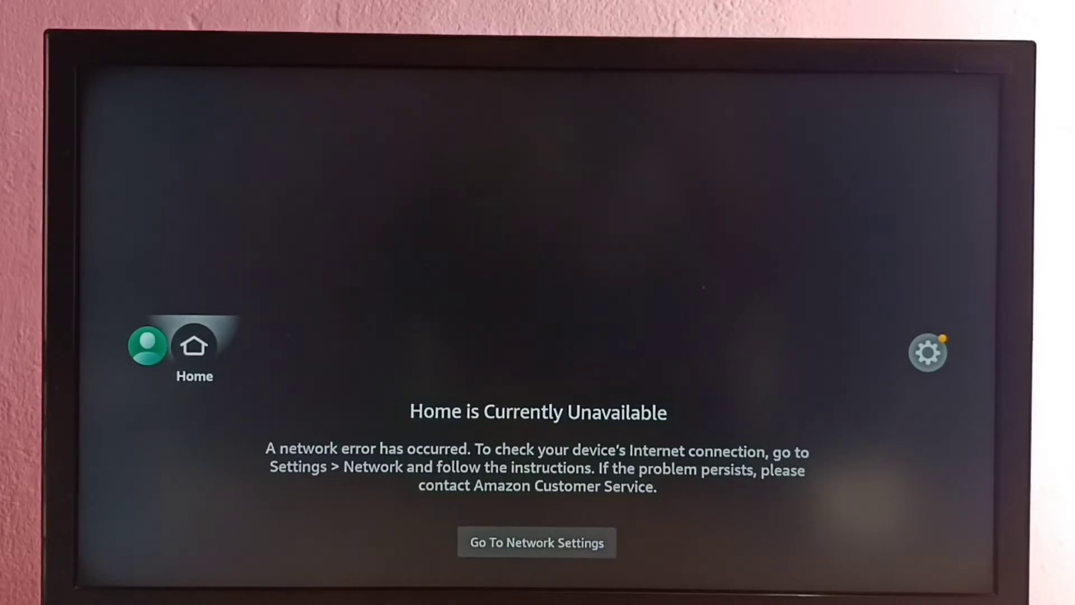
{"action": "key", "text": "Right"}
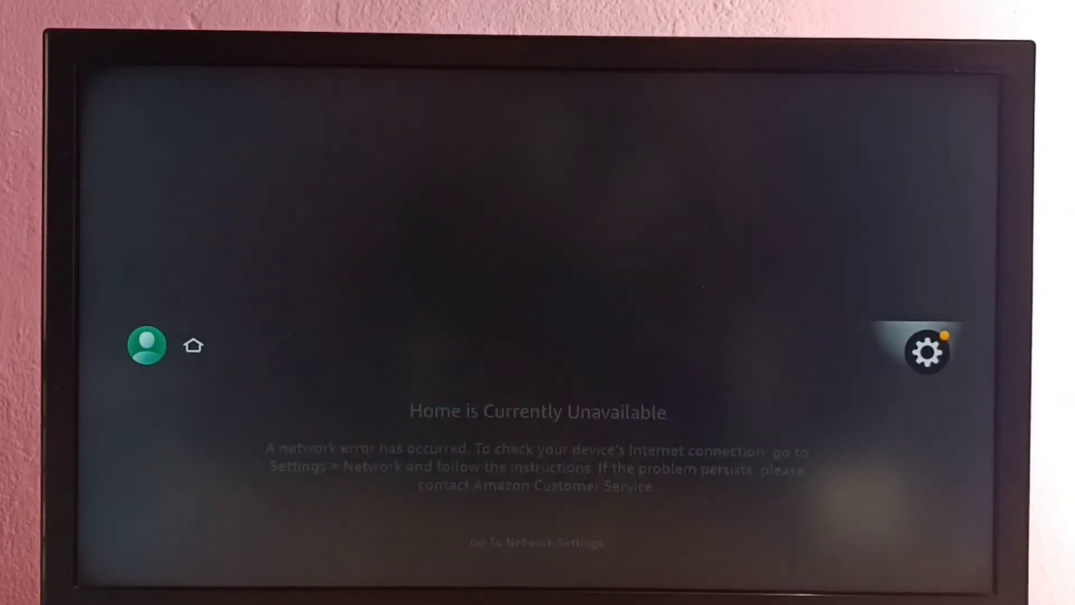
{"action": "key", "text": "Left"}
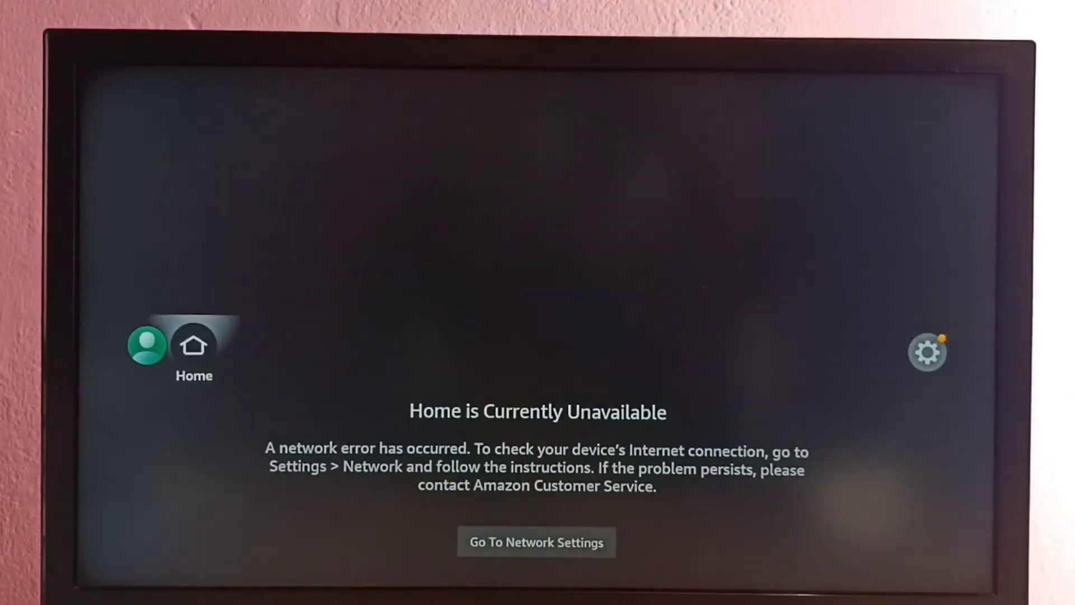
Step: Reopen Network settings from the Settings tiles, with Wi-Fi still showing OFF
{"action": "key", "text": "Right"}
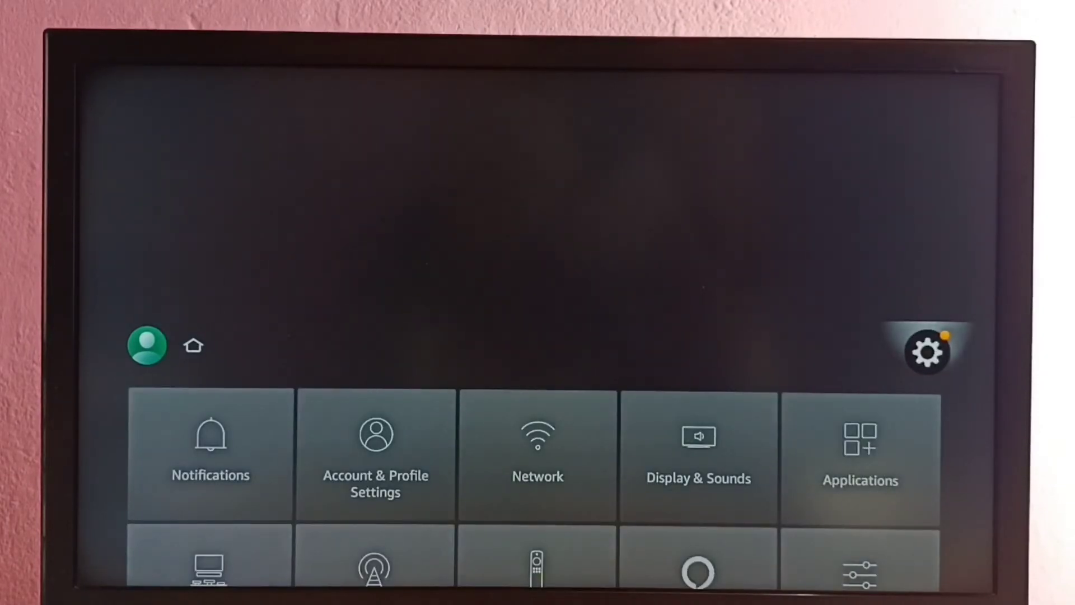
{"action": "key", "text": "Down"}
{"action": "key", "text": "Right"}
{"action": "key", "text": "Right"}
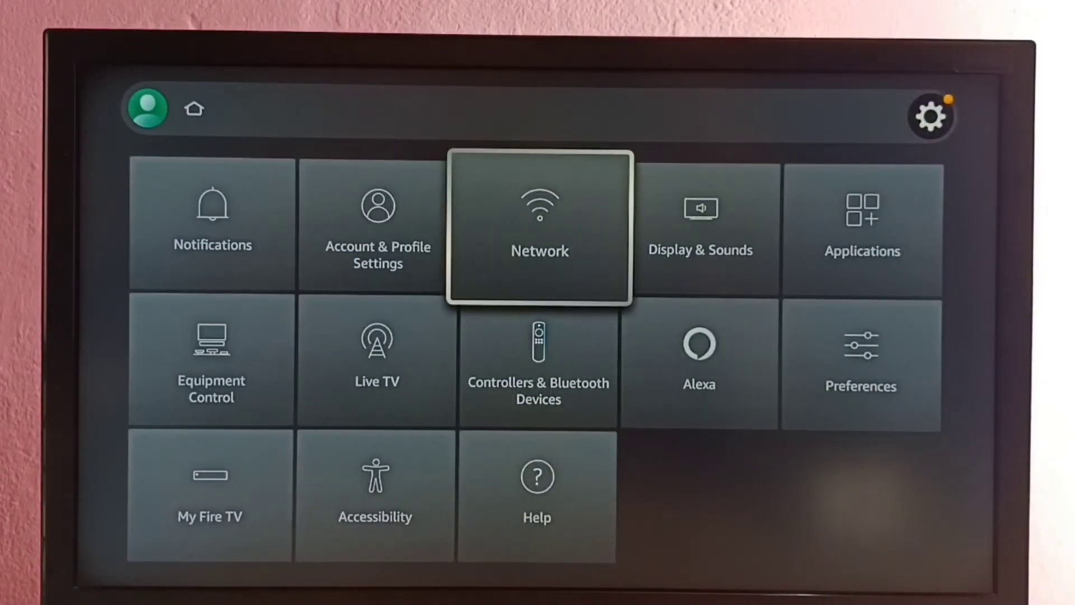
{"action": "key", "text": "Return"}
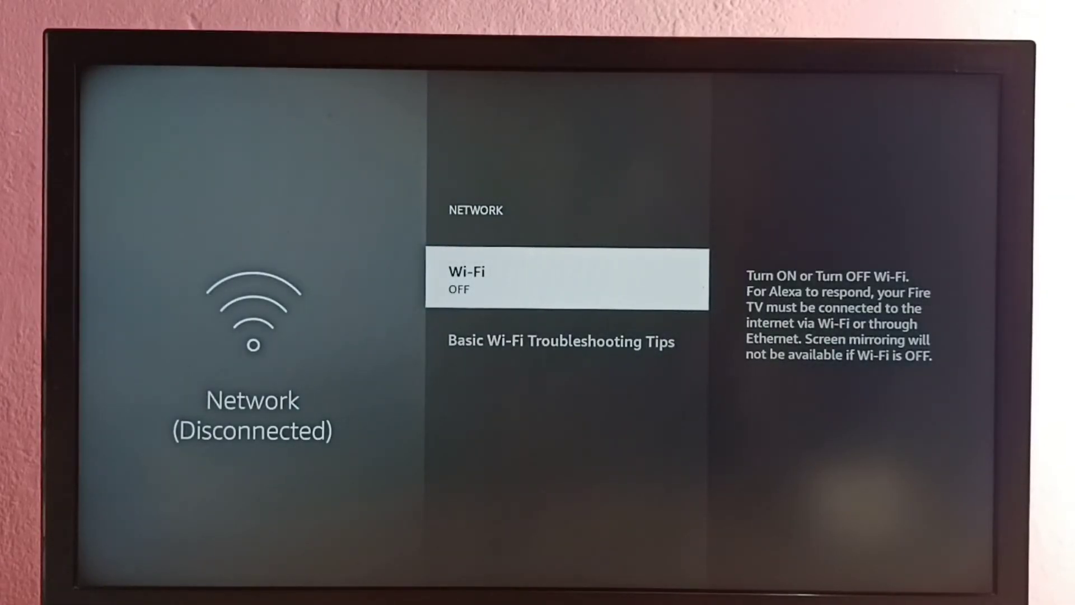
Step: Switch Wi-Fi on, let FTTH-DAA1 connect, and return to the home screen
{"action": "key", "text": "Return"}
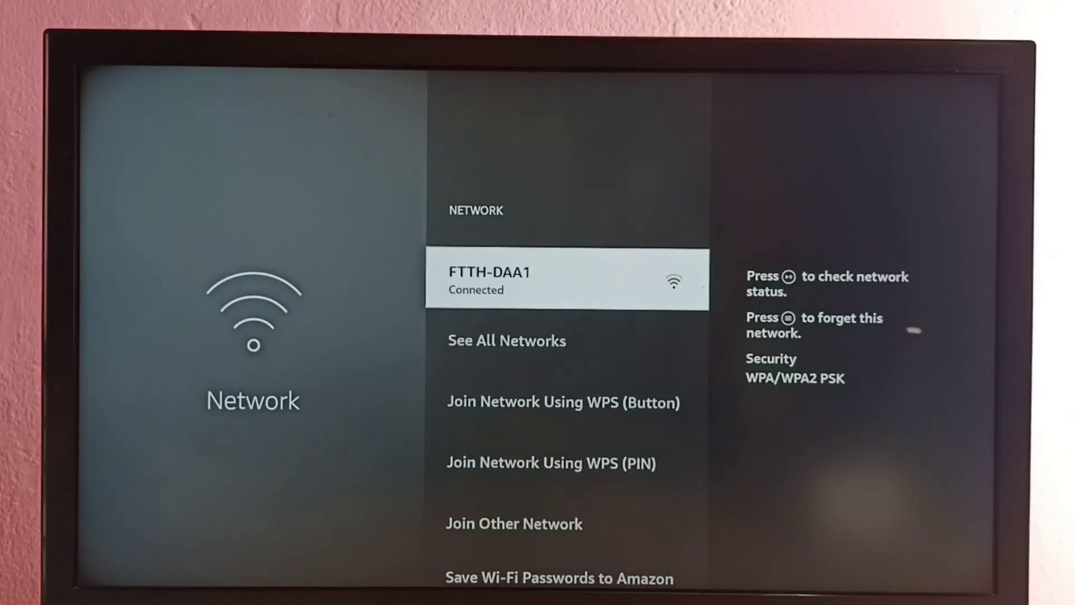
{"action": "key", "text": "Home"}
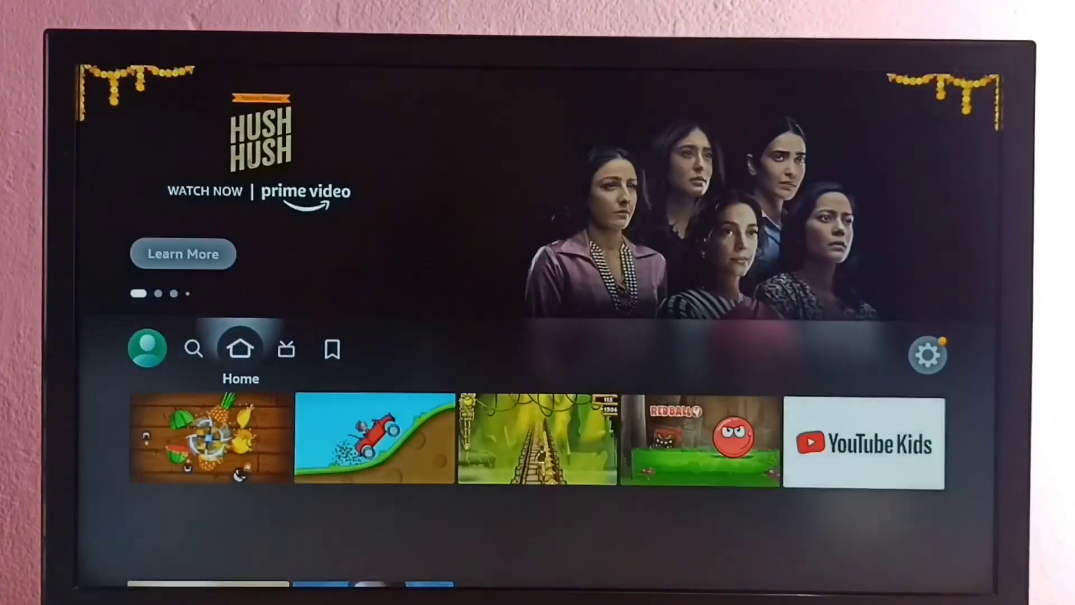